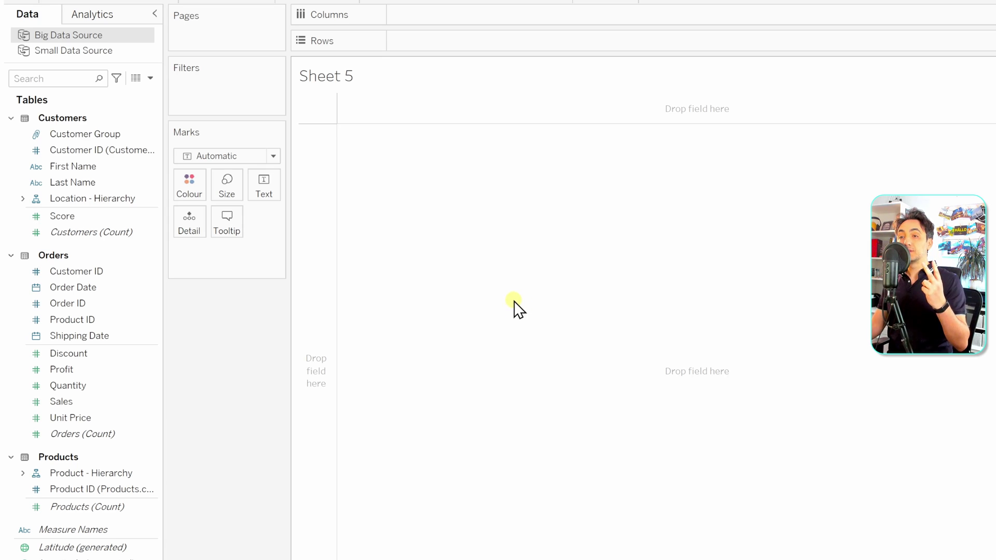
# Build a scatter plot of Profit against Sales with one mark per Customer ID from the Customers table
pyautogui.click(96, 369)
pyautogui.moveTo(67, 381); pyautogui.dragTo(409, 54)
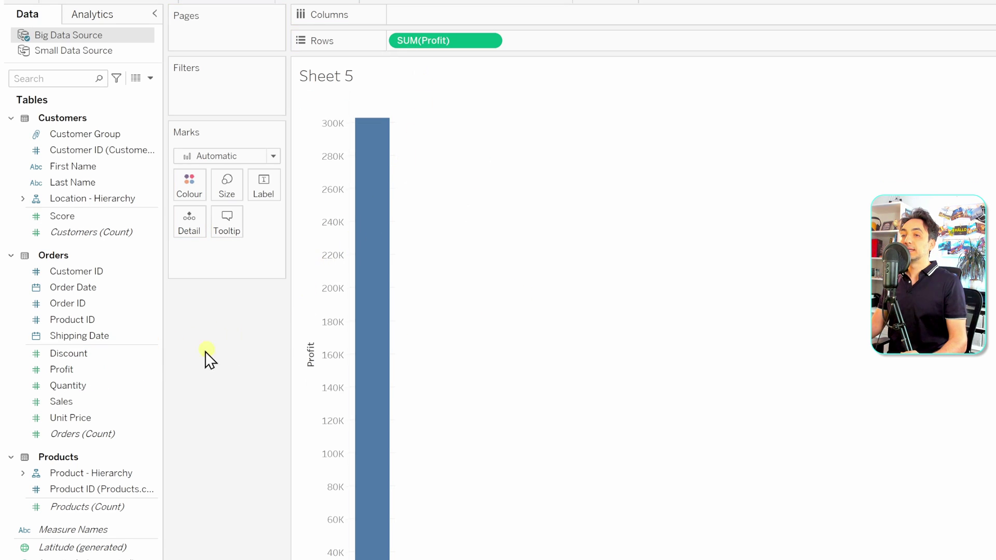
pyautogui.moveTo(78, 401); pyautogui.dragTo(431, 16)
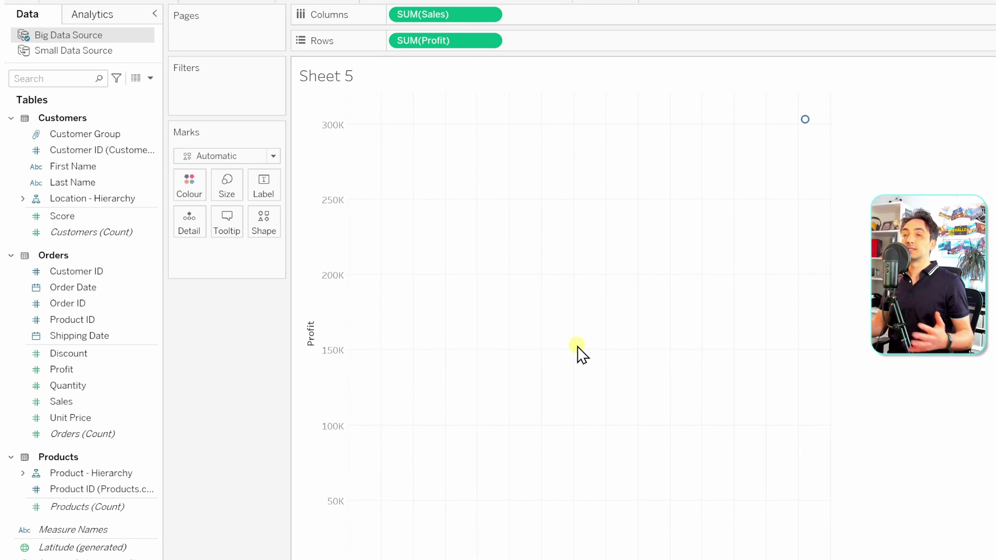
pyautogui.moveTo(95, 154); pyautogui.dragTo(198, 231)
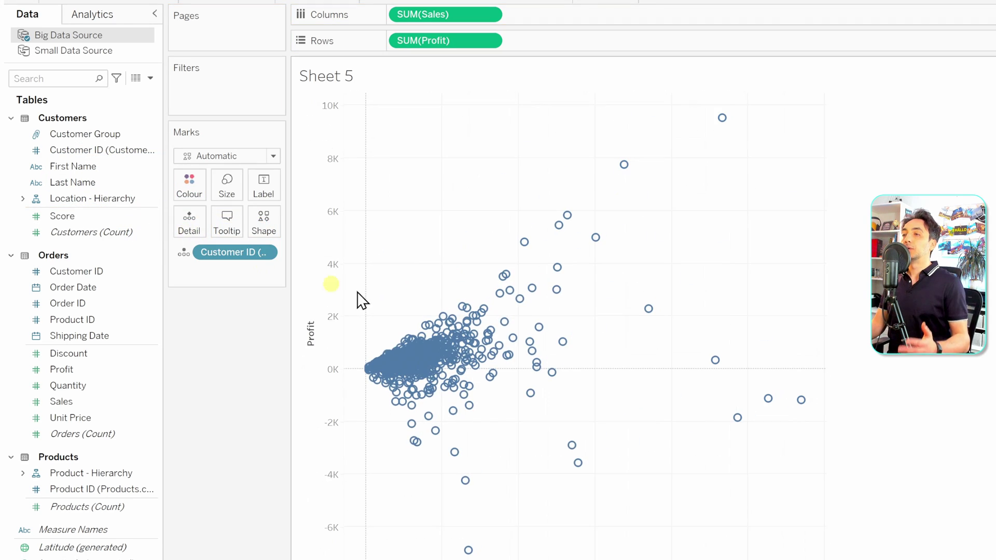
pyautogui.moveTo(568, 215)
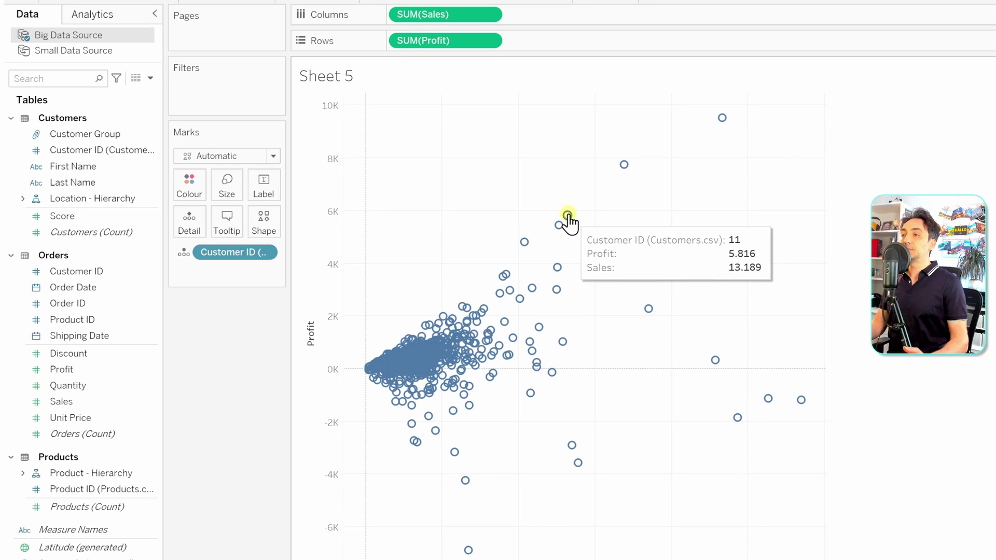
pyautogui.moveTo(596, 238)
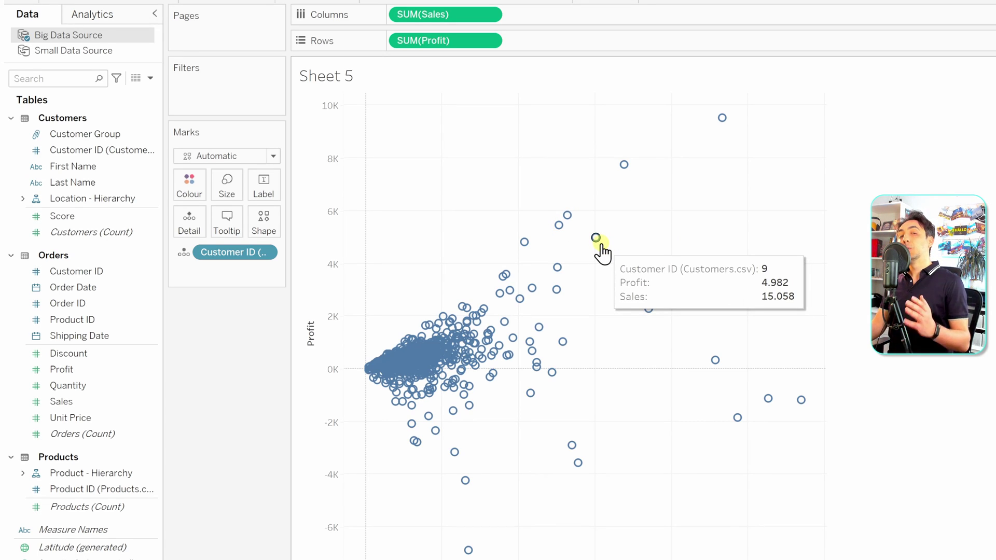
# Add a Cluster model to the customer scatter plot
pyautogui.click(104, 17)
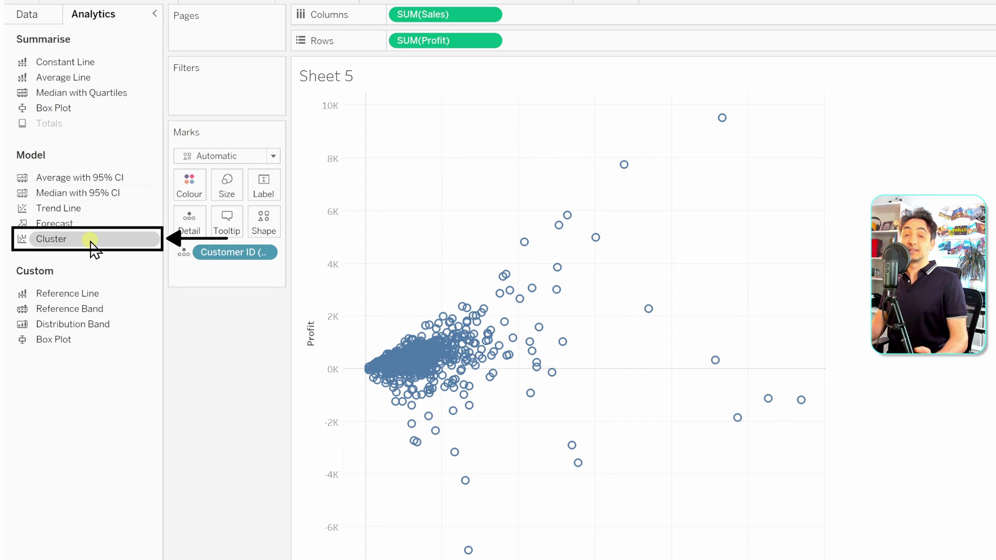
pyautogui.moveTo(91, 248); pyautogui.dragTo(433, 148)
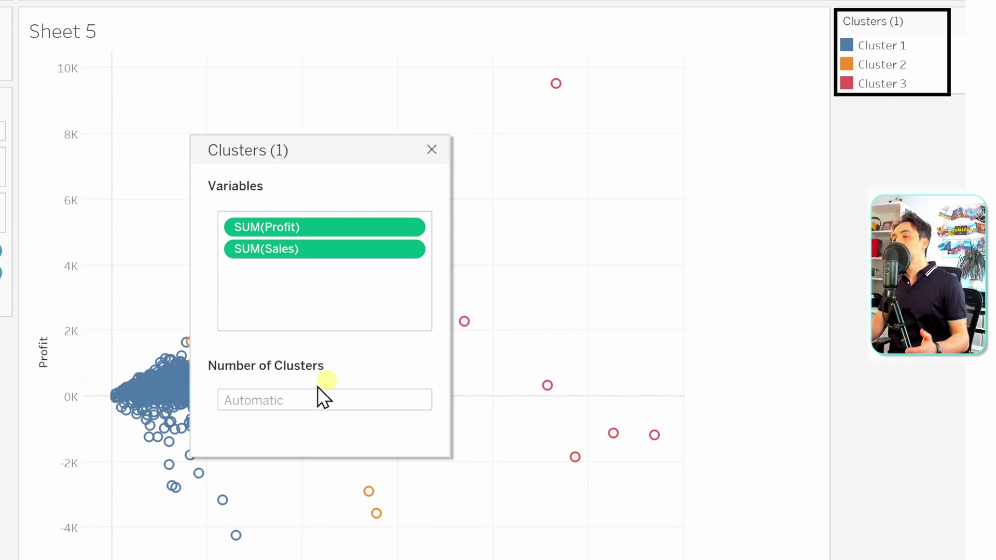
# Try grouping the customers into 5 clusters and into 2 clusters
pyautogui.click(286, 398)
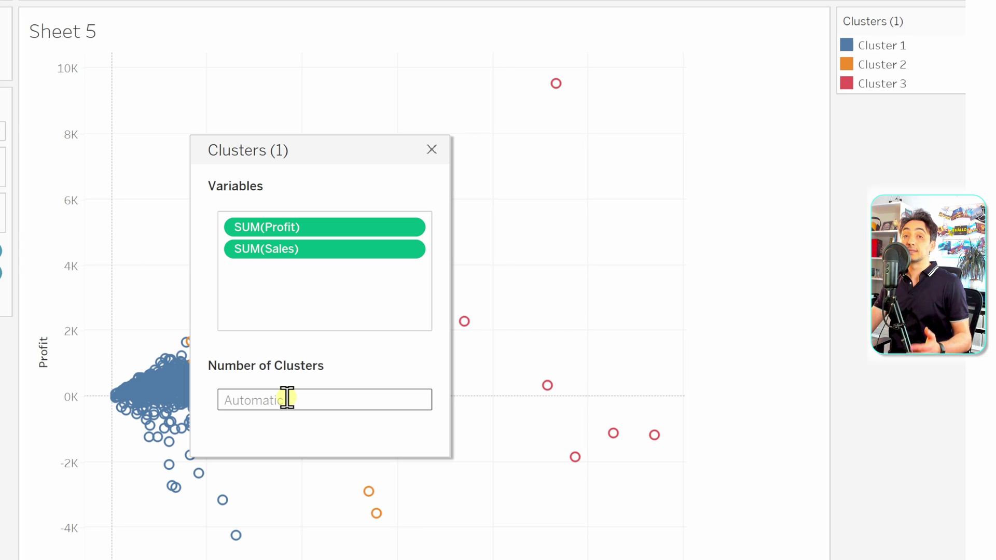
pyautogui.write('5')
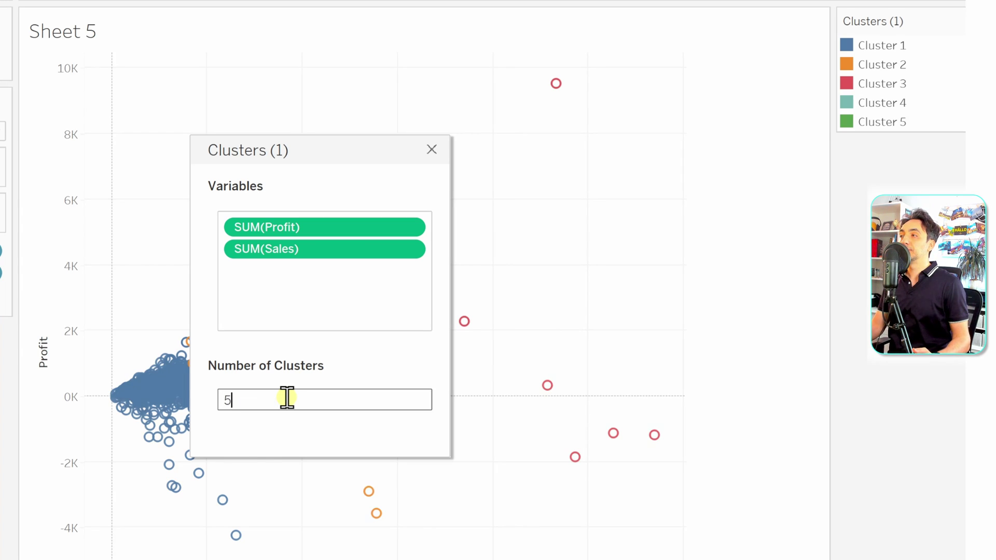
pyautogui.moveTo(253, 147); pyautogui.dragTo(636, 107)
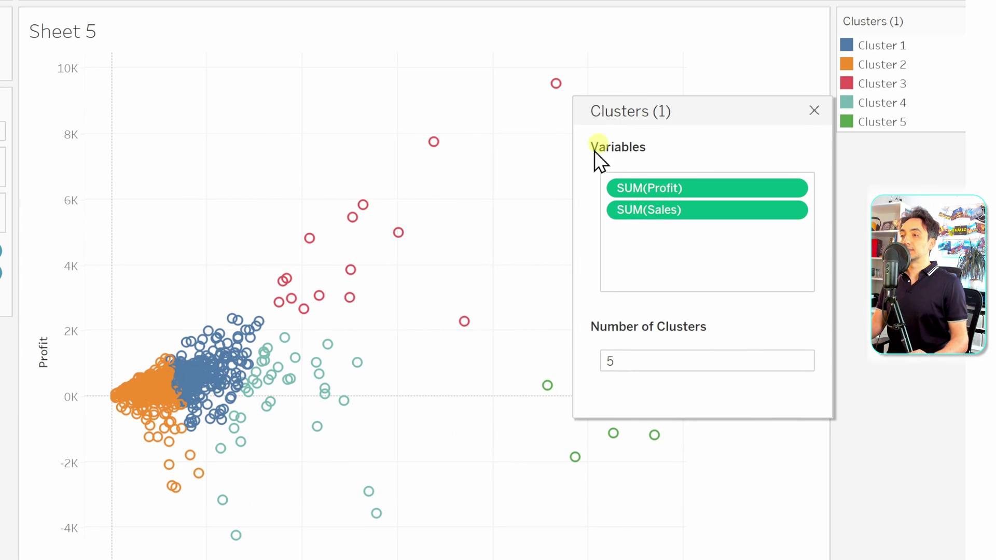
pyautogui.moveTo(629, 363); pyautogui.dragTo(597, 360)
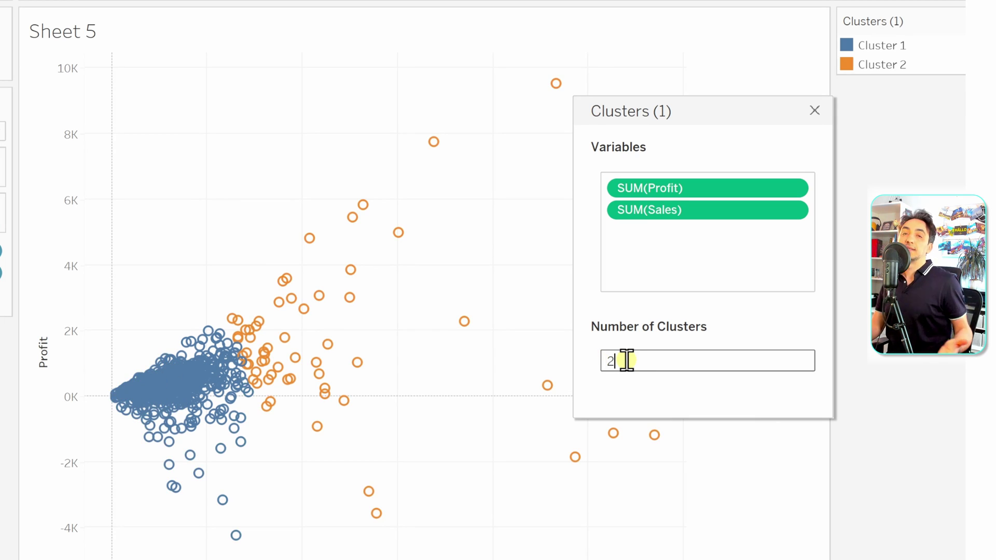
# Set the number of clusters to 3 and close the cluster settings
pyautogui.moveTo(625, 358); pyautogui.dragTo(602, 360)
pyautogui.write('3')
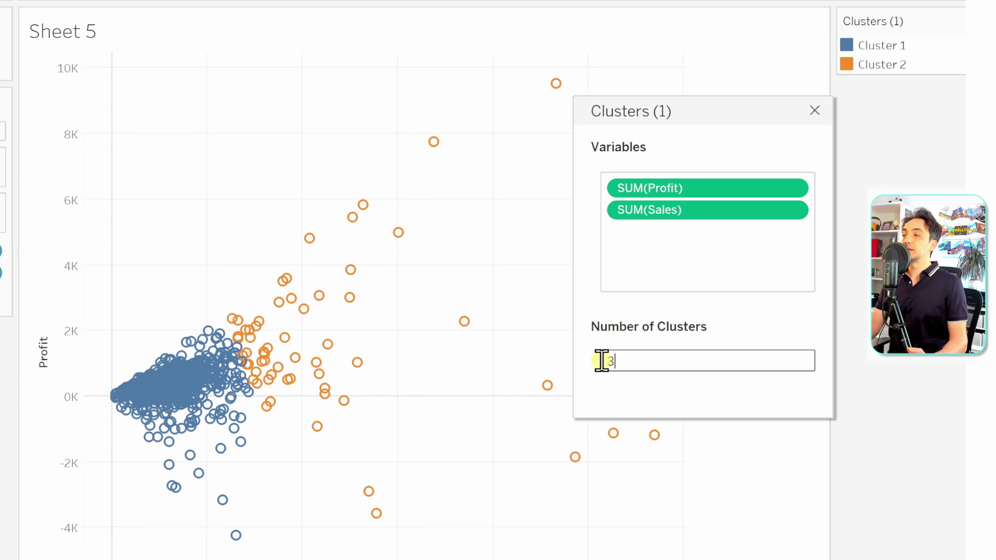
pyautogui.moveTo(223, 399)
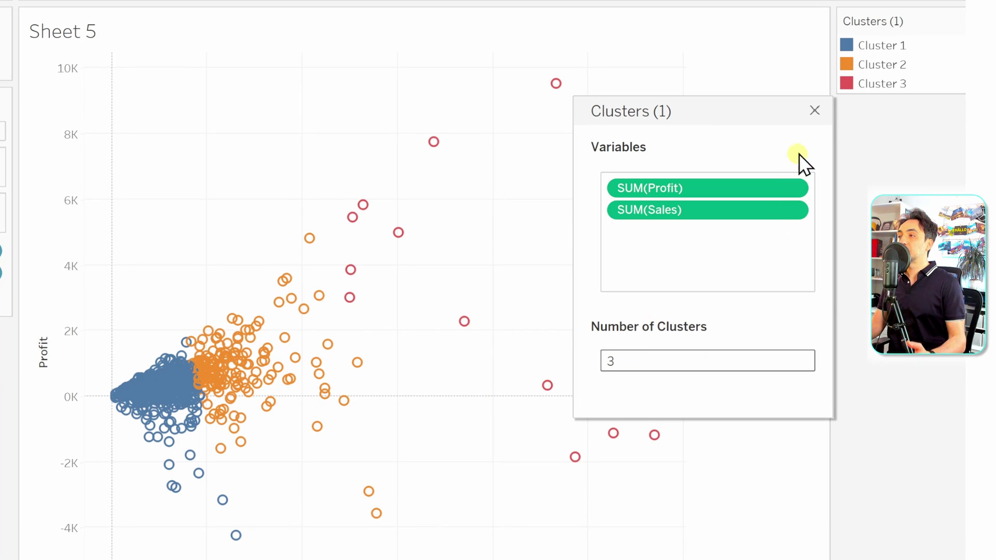
pyautogui.click(814, 110)
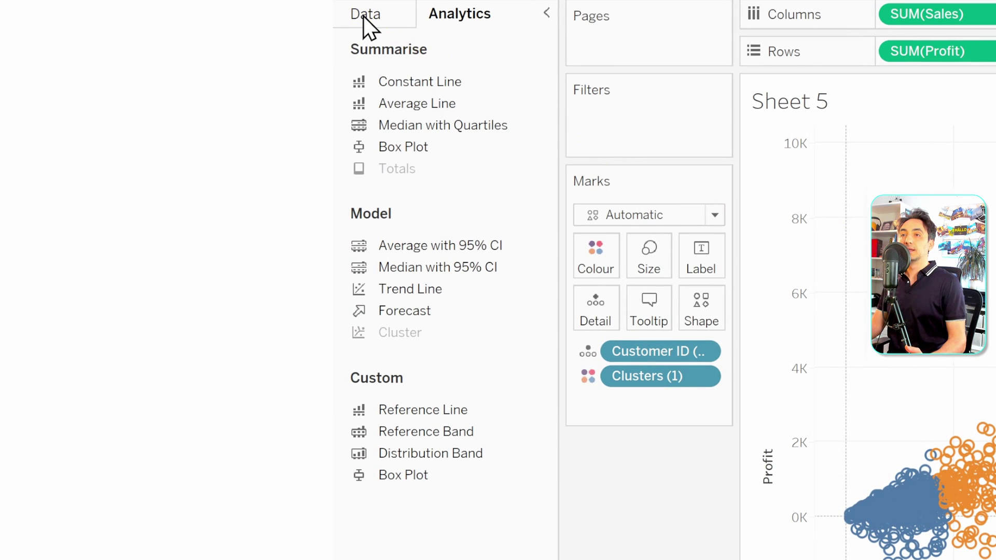
# Save the clusters as a group field in the Customers table and name it Customer Clusters
pyautogui.click(357, 15)
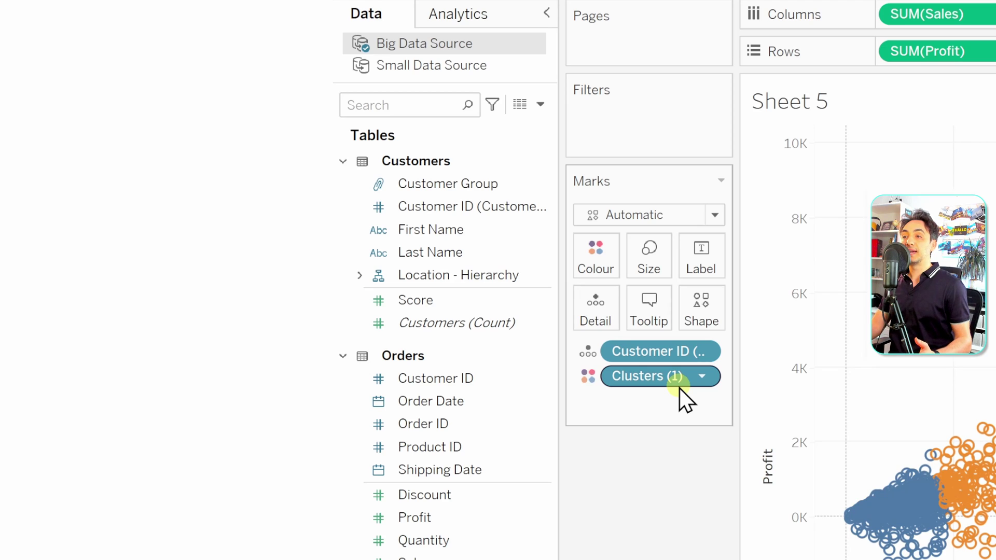
pyautogui.moveTo(679, 390); pyautogui.dragTo(519, 365)
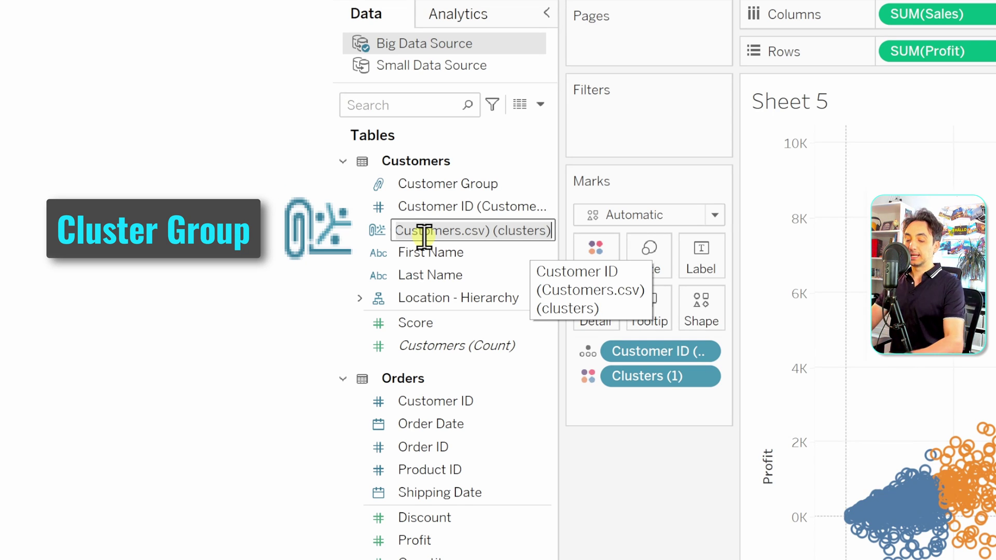
pyautogui.write('Customer ')
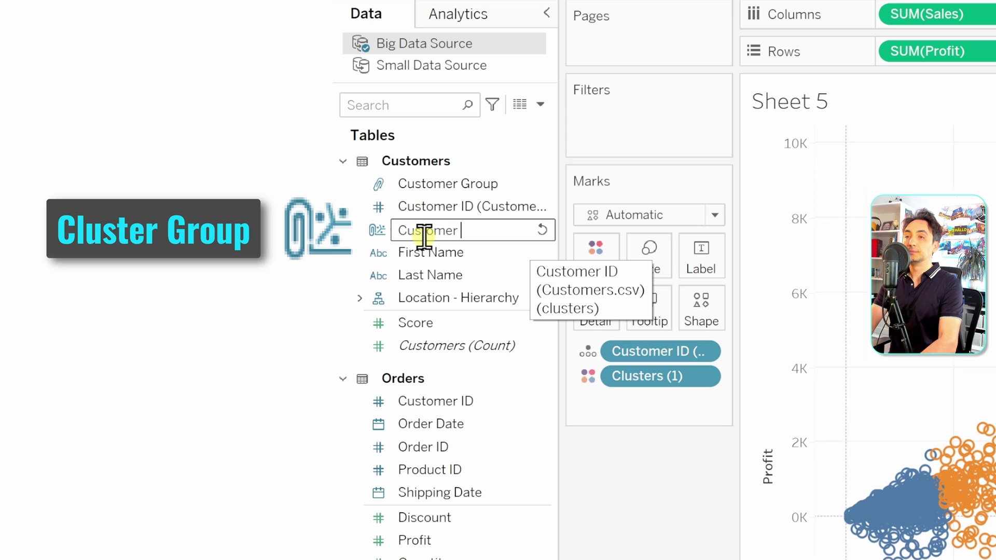
pyautogui.write('Clusters')
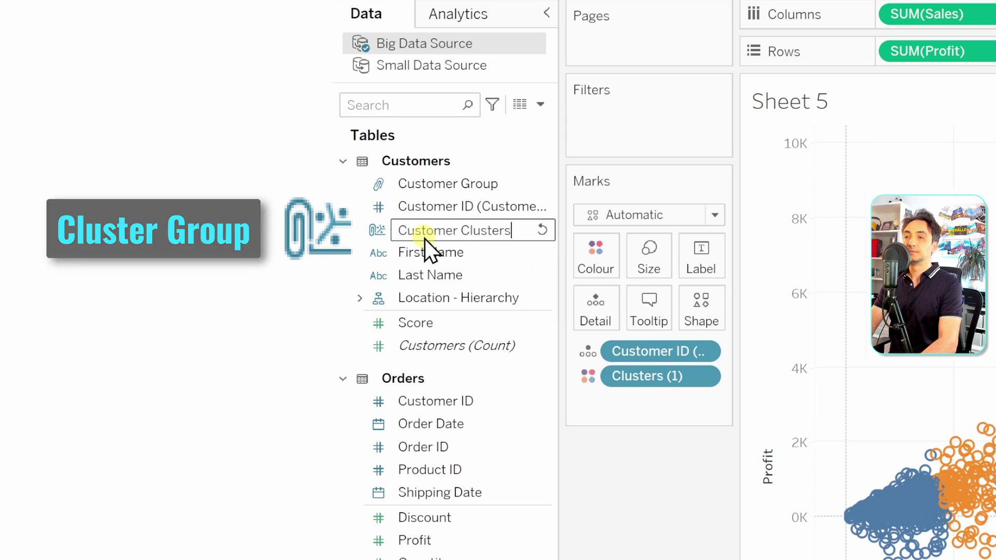
pyautogui.press('Return')
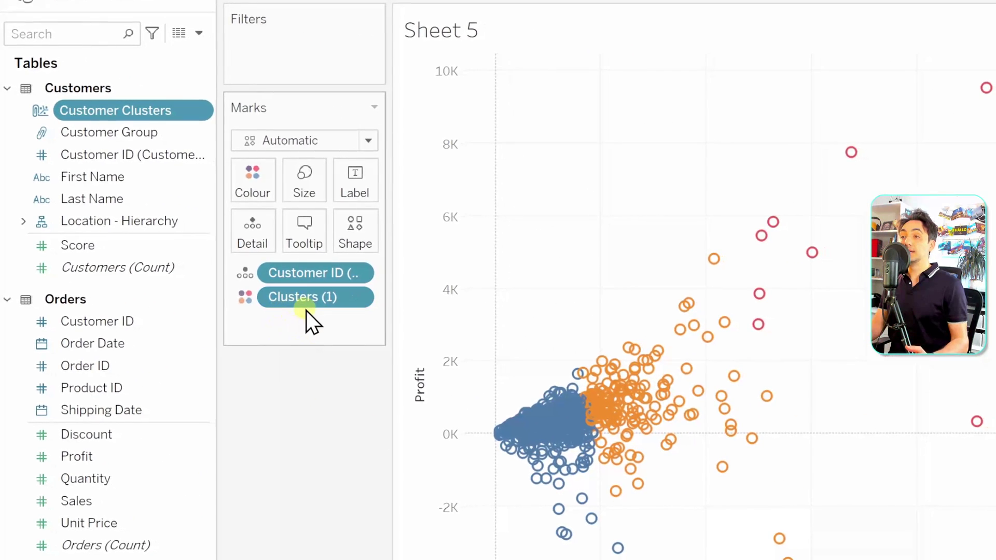
# Review the variables and number of clusters in the cluster settings, and open the summary description of the clusters
pyautogui.rightClick(303, 304)
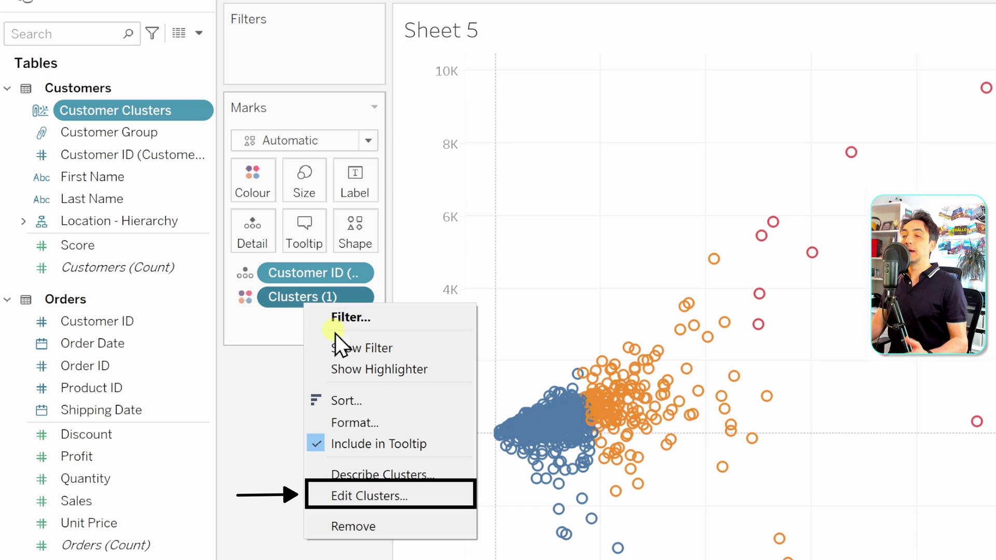
pyautogui.click(315, 497)
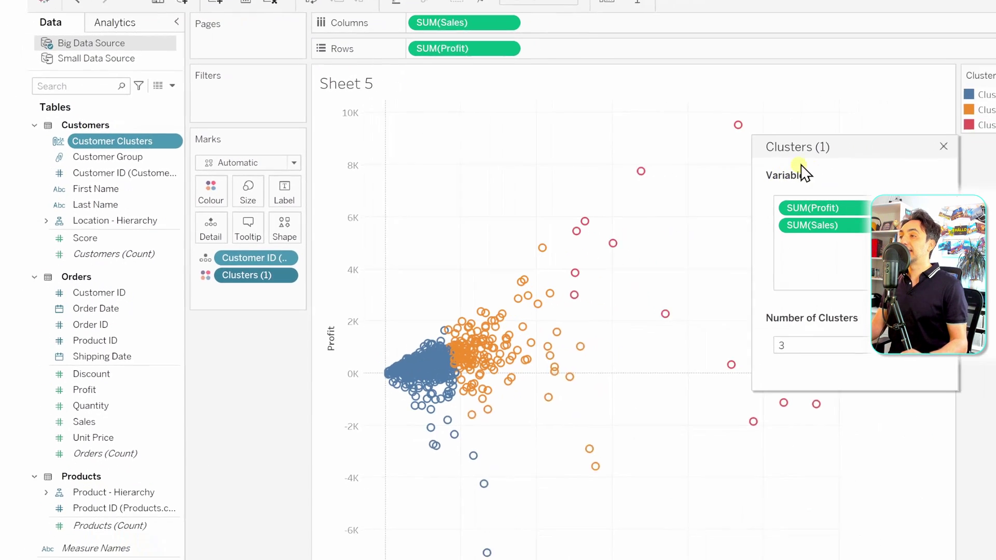
pyautogui.moveTo(806, 145); pyautogui.dragTo(522, 170)
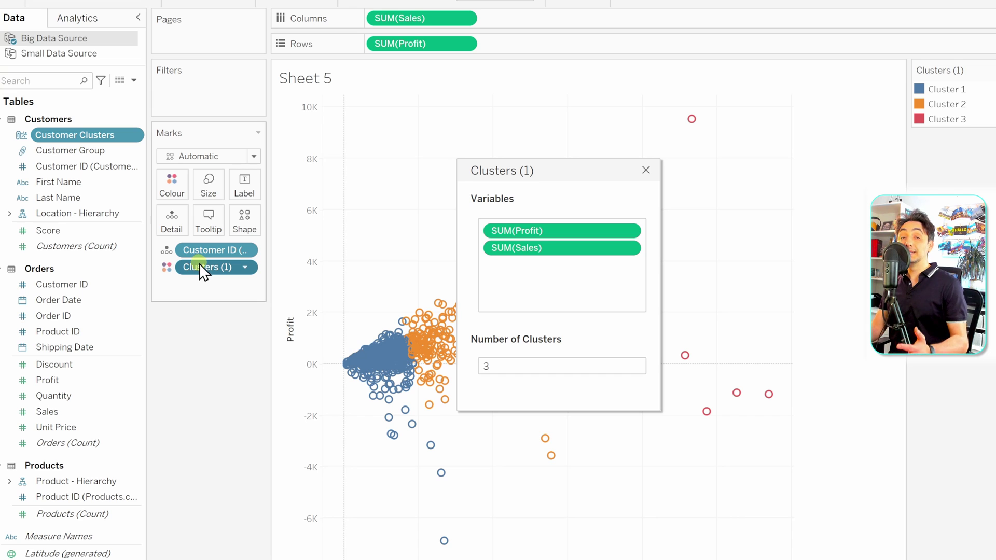
pyautogui.click(646, 170)
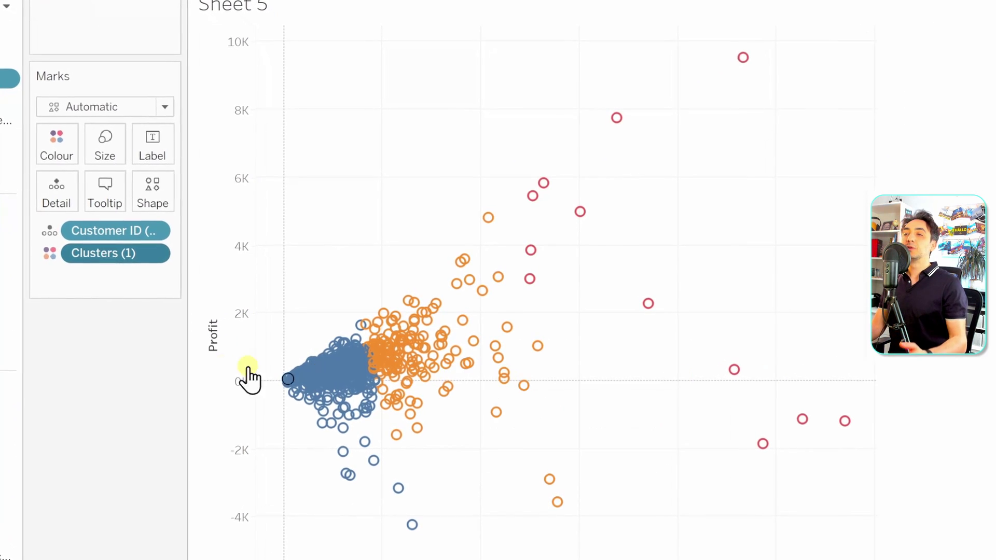
pyautogui.rightClick(101, 256)
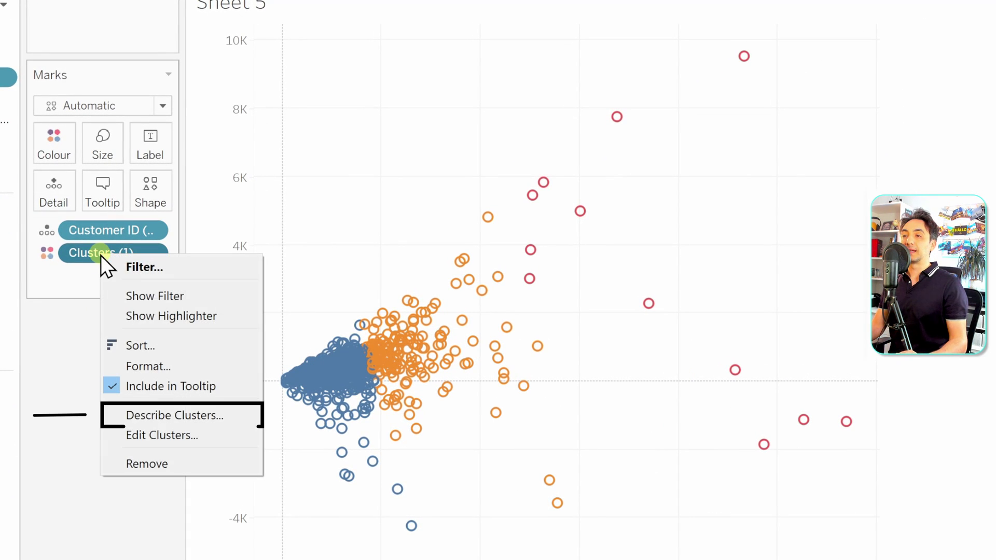
pyautogui.click(111, 416)
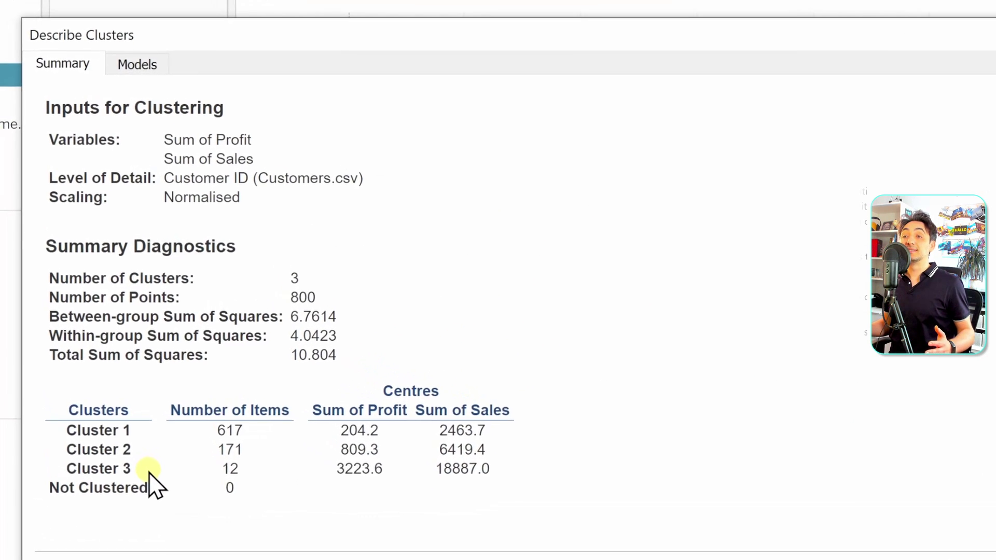
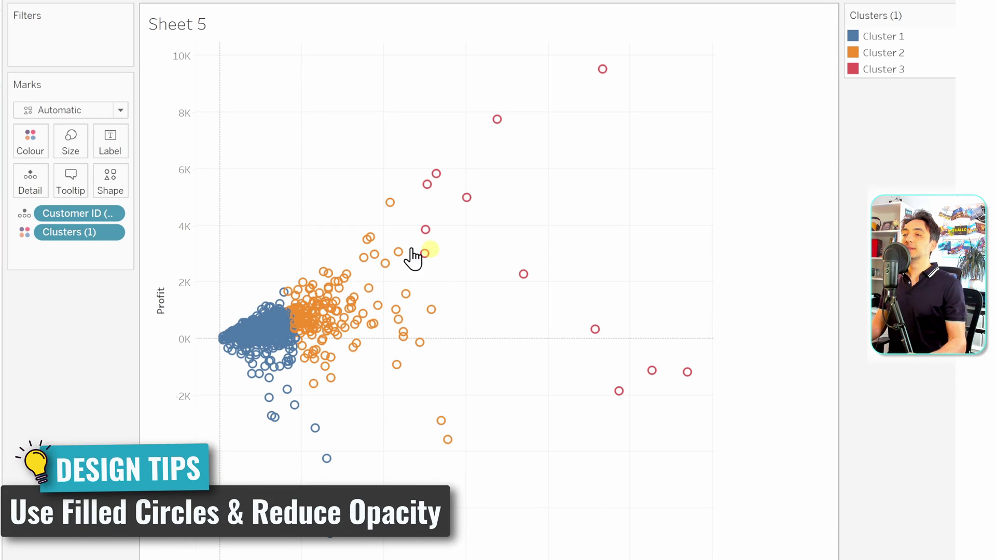
# Change the mark shape of the scatter plot to filled circles
pyautogui.click(113, 185)
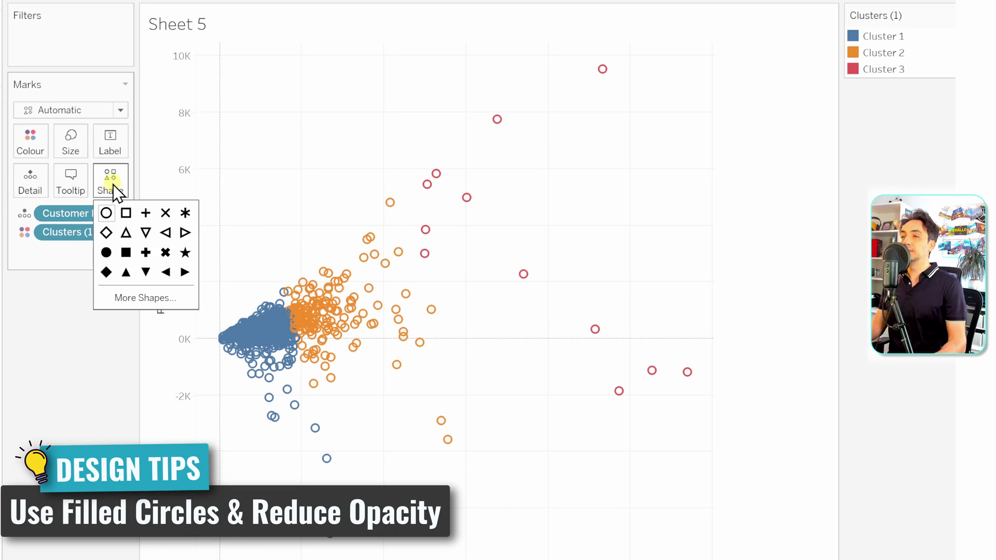
pyautogui.click(107, 255)
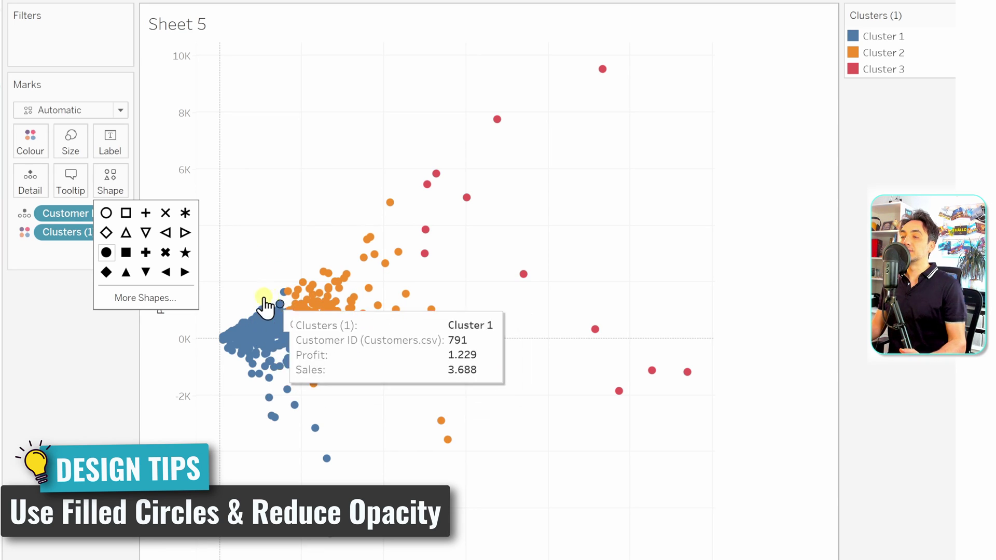
pyautogui.click(247, 247)
# Select the dense group of marks around the origin and keep only those customers in the view
pyautogui.moveTo(229, 232); pyautogui.dragTo(366, 429)
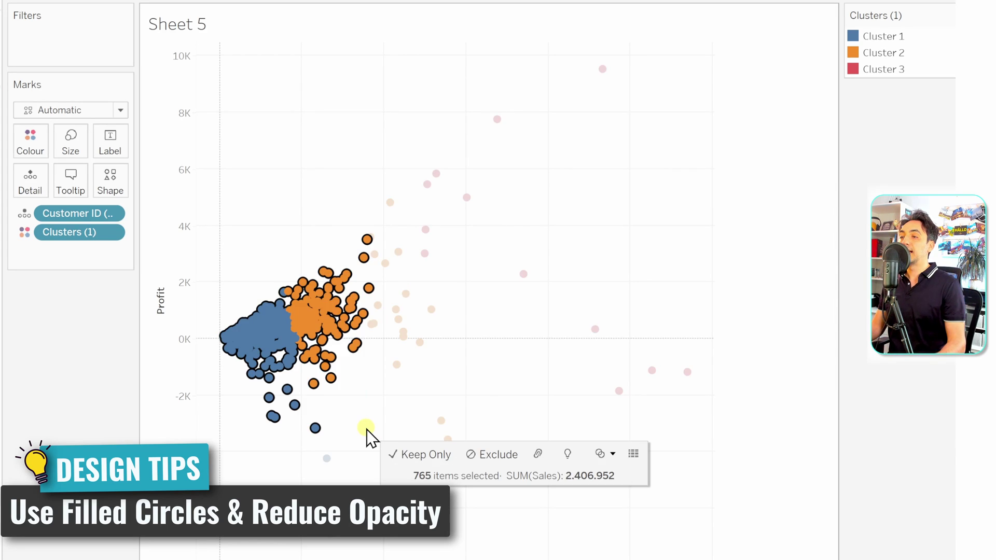
pyautogui.click(425, 454)
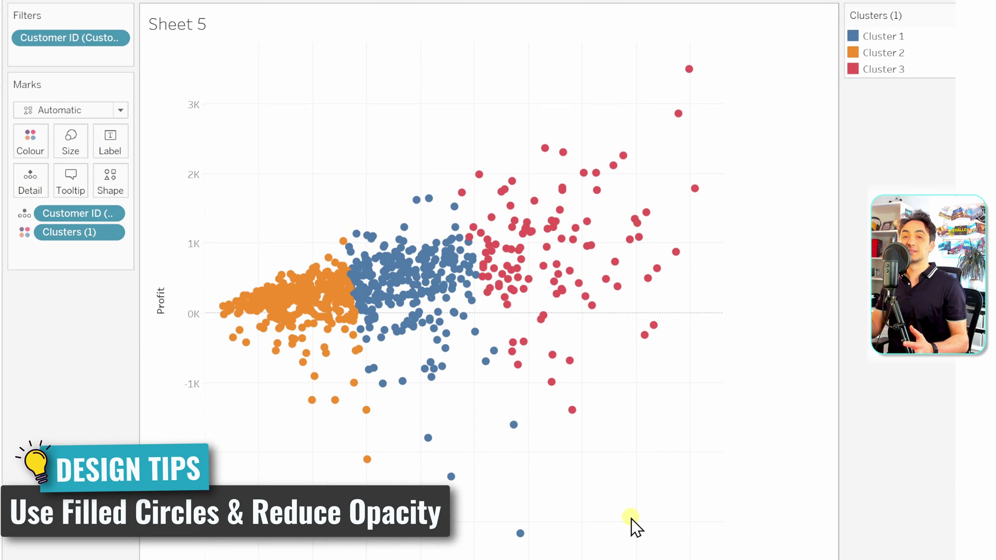
pyautogui.moveTo(493, 274)
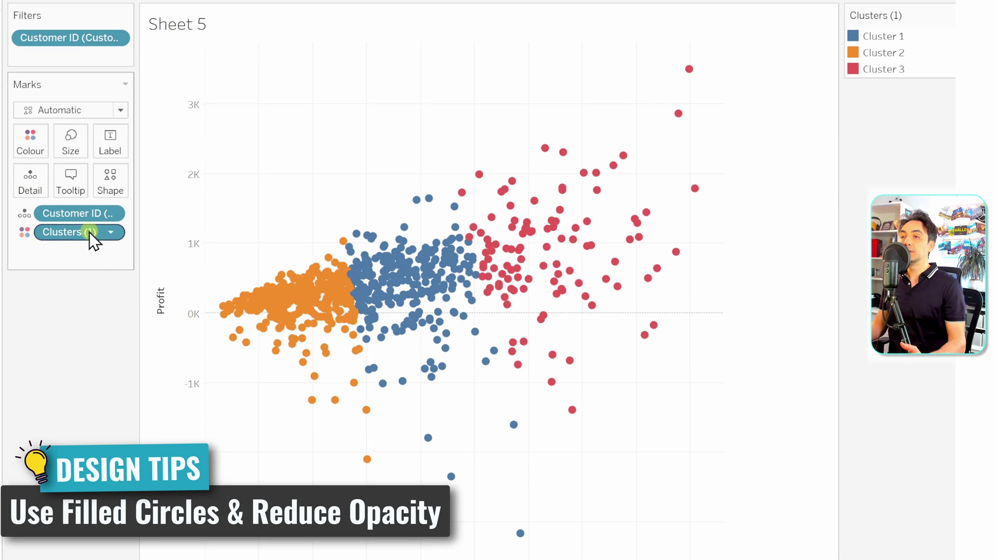
# Reduce the colour opacity of the marks to 69%
pyautogui.click(33, 153)
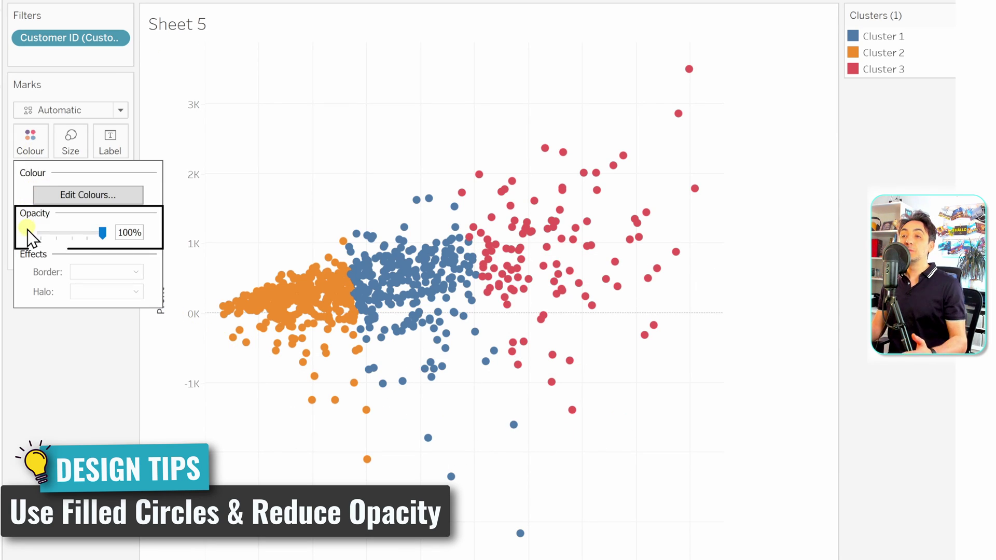
pyautogui.moveTo(97, 236); pyautogui.dragTo(83, 236)
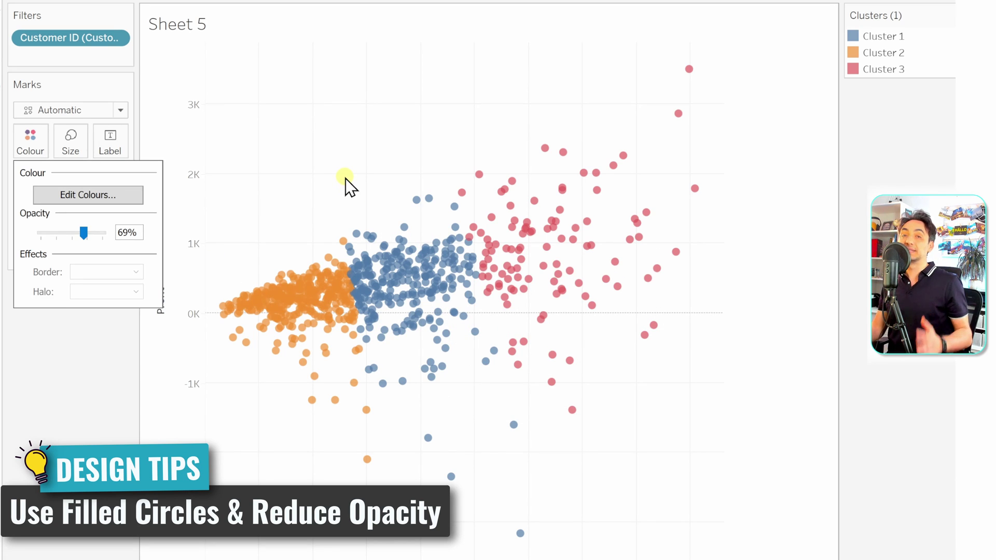
pyautogui.click(257, 220)
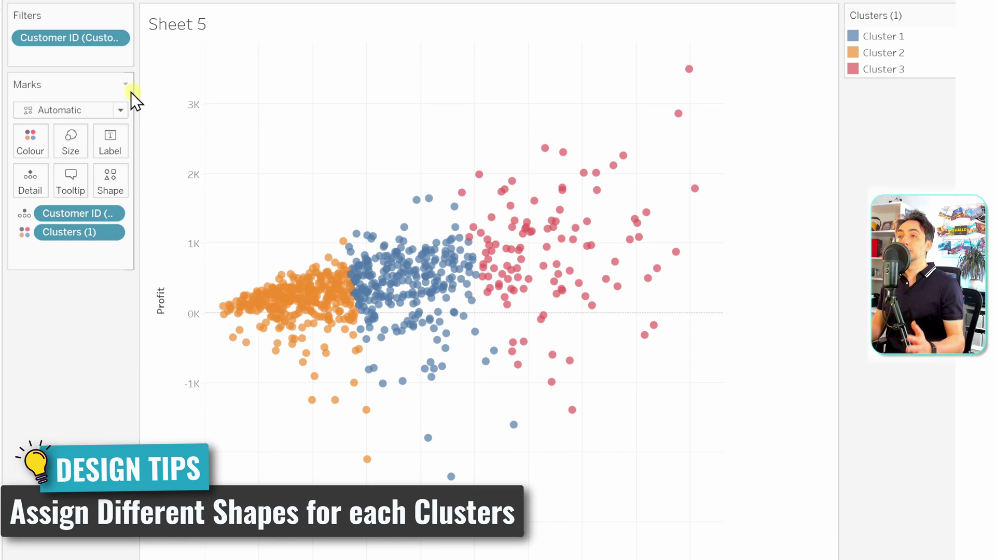
# Remove the Customer ID filter from the sheet
pyautogui.moveTo(67, 41); pyautogui.dragTo(57, 309)
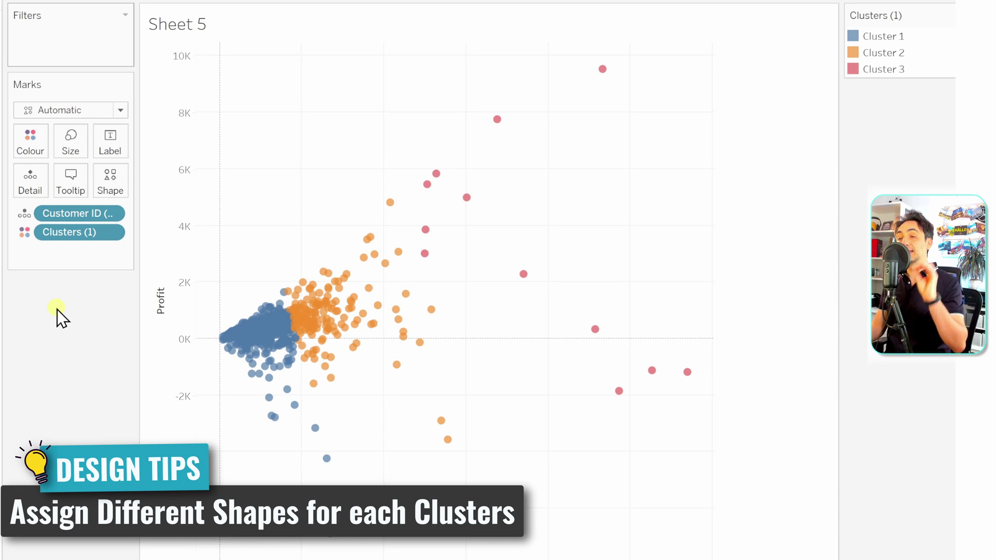
# Vary the mark shapes by the Customer Clusters field and assign the X shape from the Default palette to Cluster 3
pyautogui.moveTo(1, 104); pyautogui.dragTo(111, 184)
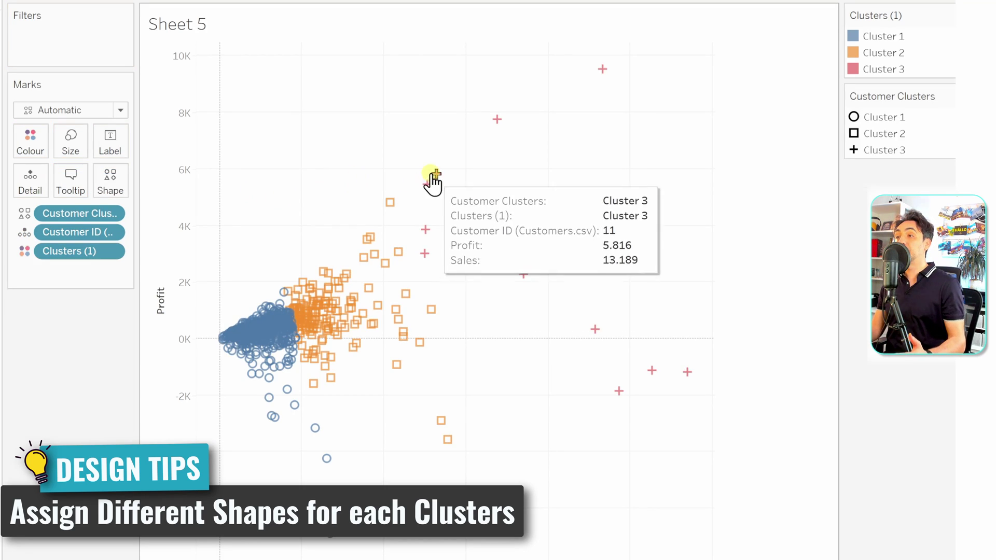
pyautogui.moveTo(392, 201)
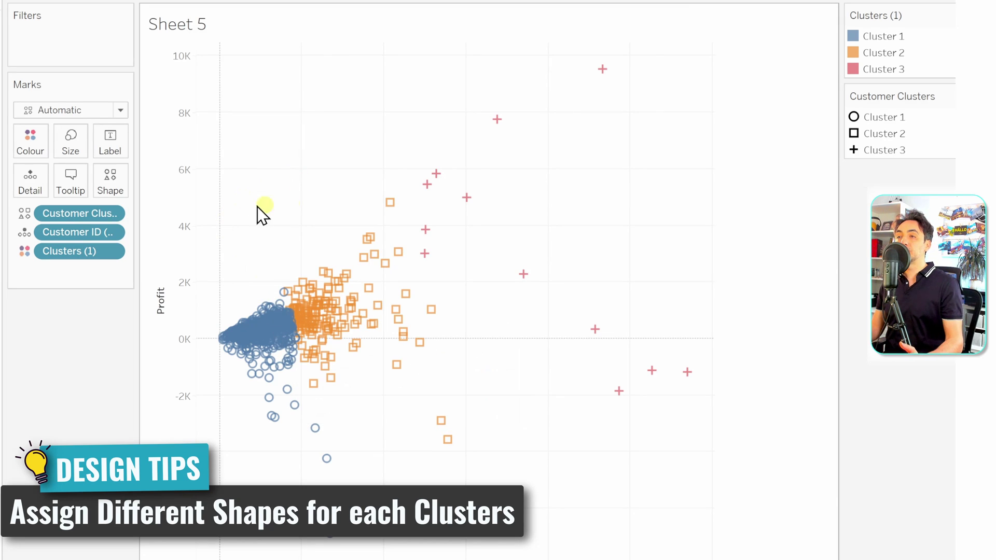
pyautogui.click(109, 190)
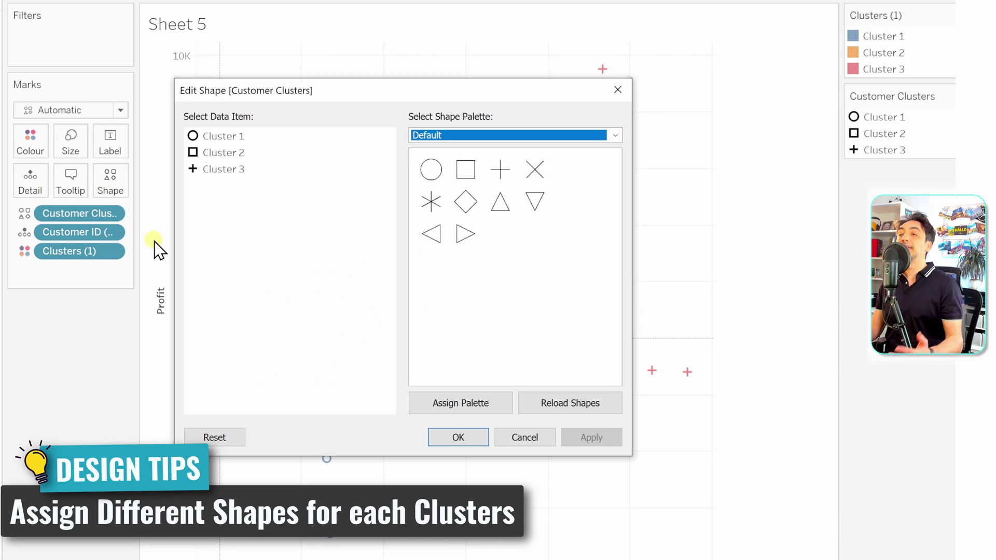
pyautogui.click(225, 171)
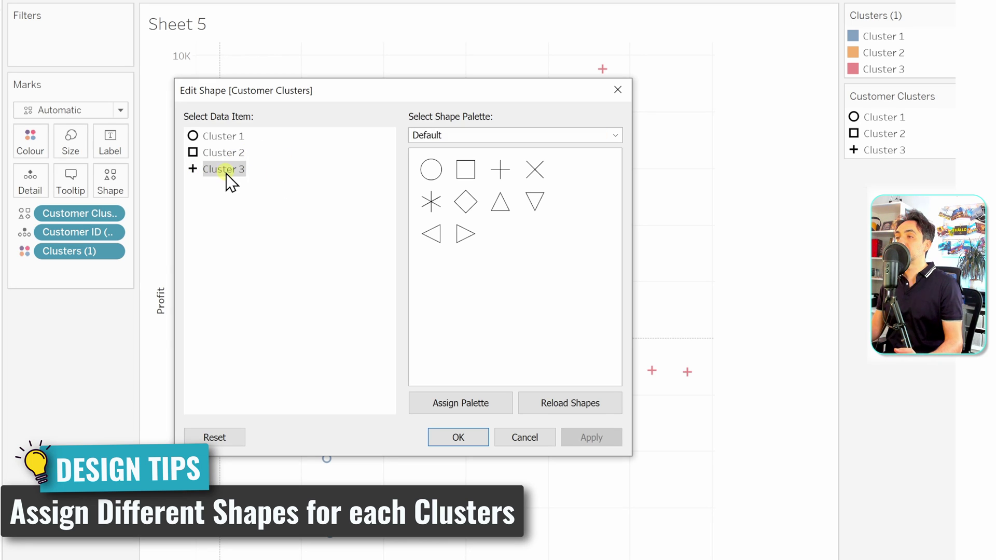
pyautogui.click(534, 171)
pyautogui.click(481, 436)
pyautogui.moveTo(525, 279)
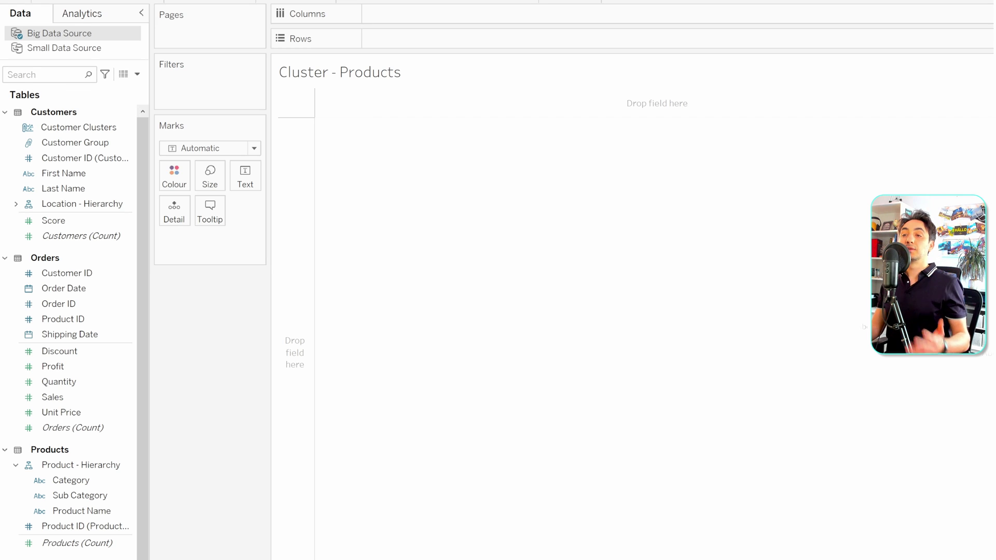
# Build a scatter plot on the Cluster - Products sheet with Quantity in columns, Profit in rows and Product Name as detail
pyautogui.moveTo(56, 367)
pyautogui.mouseDown()
pyautogui.moveTo(62, 374)
pyautogui.moveTo(381, 63)
pyautogui.moveTo(386, 46)
pyautogui.mouseUp()
pyautogui.moveTo(72, 382); pyautogui.dragTo(397, 21)
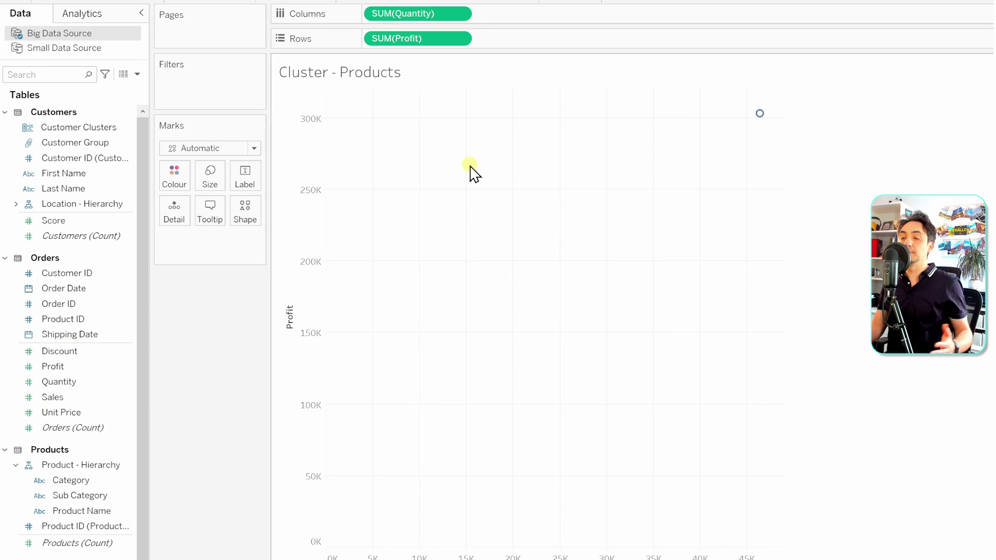
pyautogui.click(88, 512)
pyautogui.moveTo(88, 512); pyautogui.dragTo(188, 218)
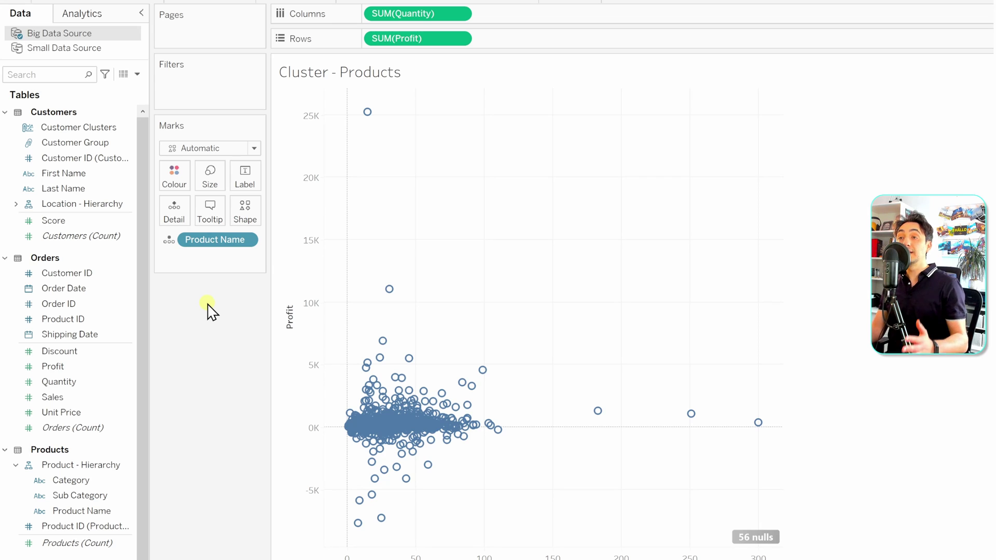
# Group the products in the scatter plot into 5 clusters based on profit and quantity
pyautogui.click(87, 20)
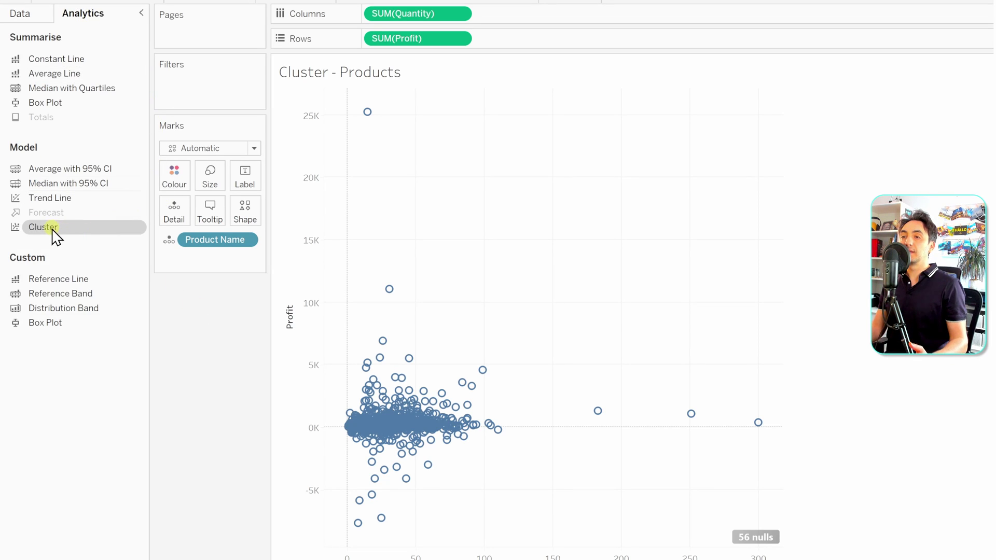
pyautogui.moveTo(49, 231); pyautogui.dragTo(404, 114)
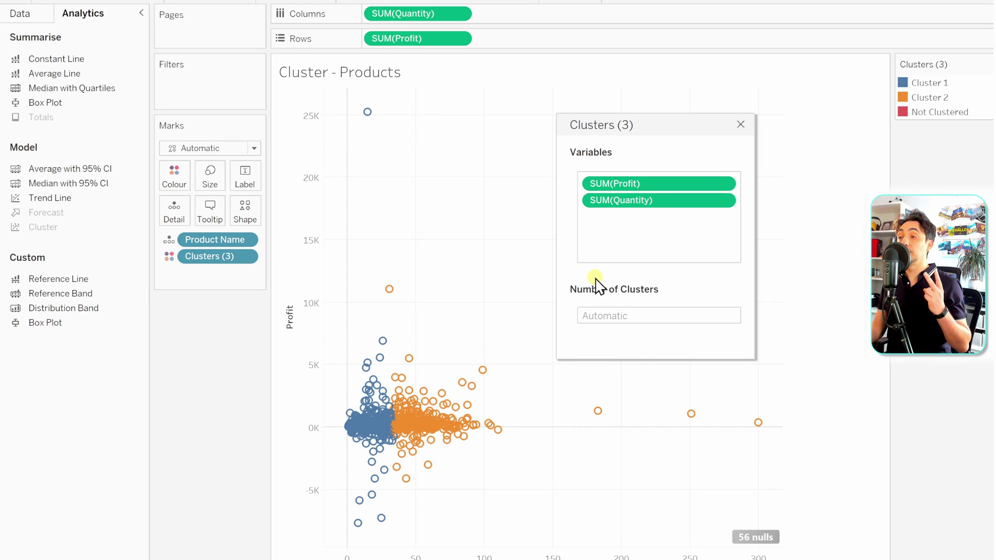
pyautogui.click(597, 317)
pyautogui.write('5')
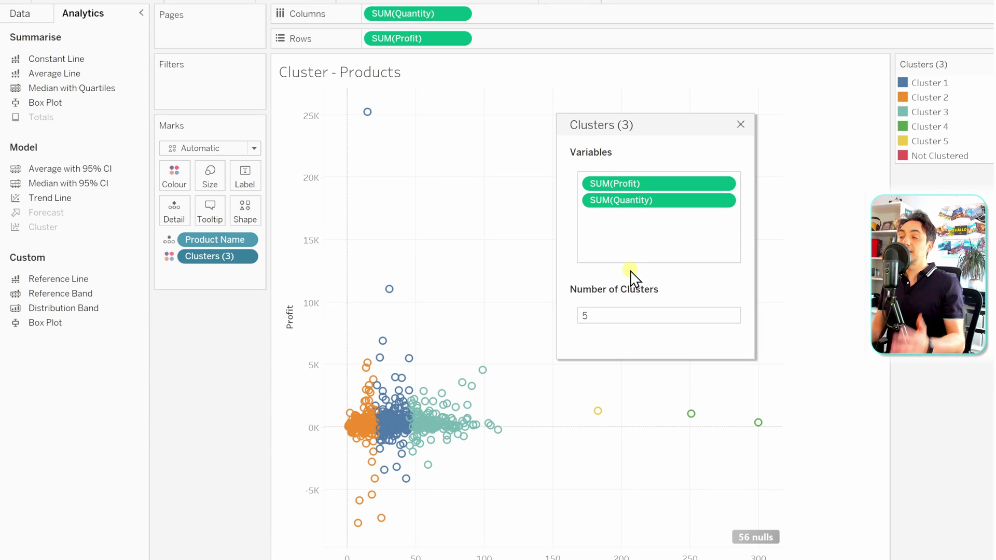
pyautogui.click(740, 125)
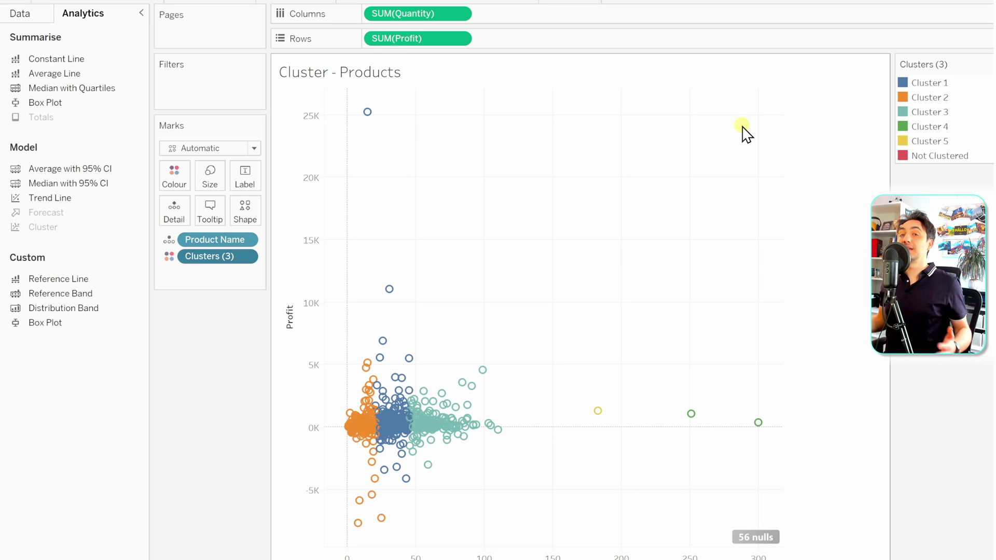